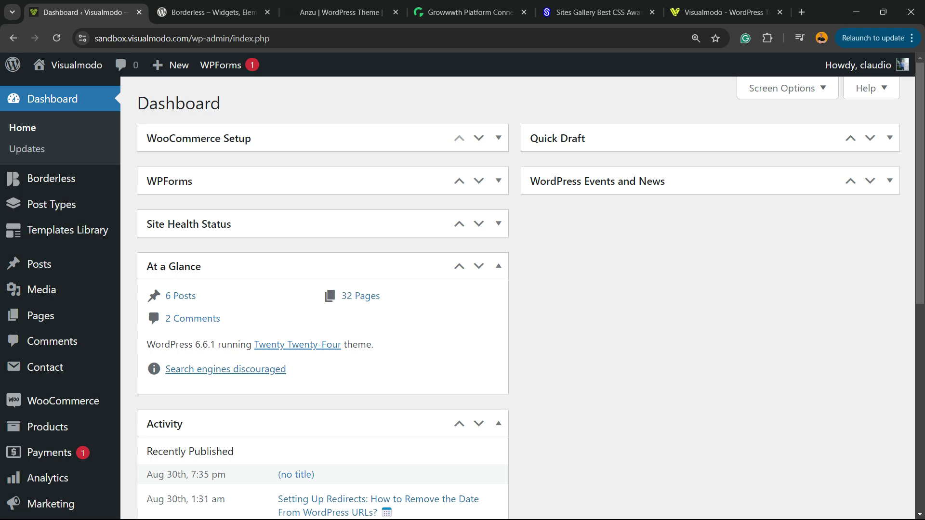
Step: Search the plugin directory for 'Ultimate Addons for Contact Form 7' and install the first result
scroll(44, 247, "down", 3)
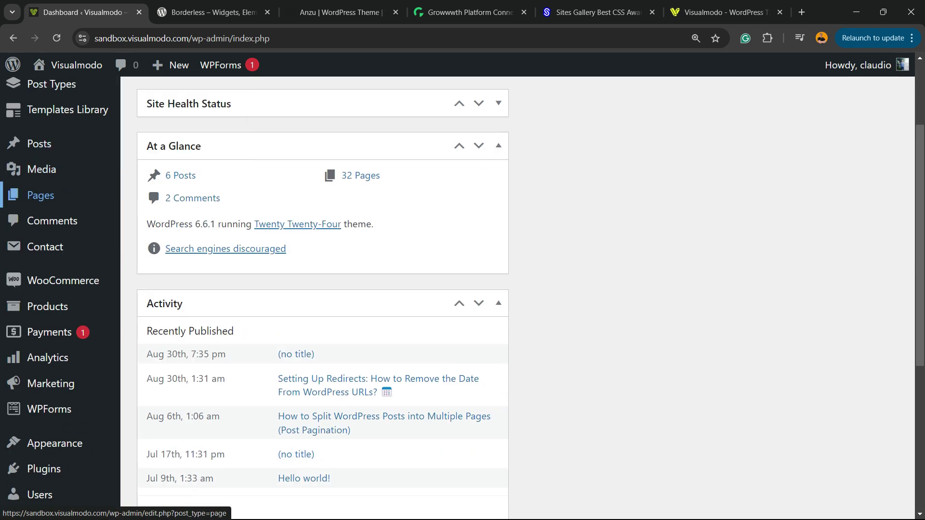
mouse_move(43, 246)
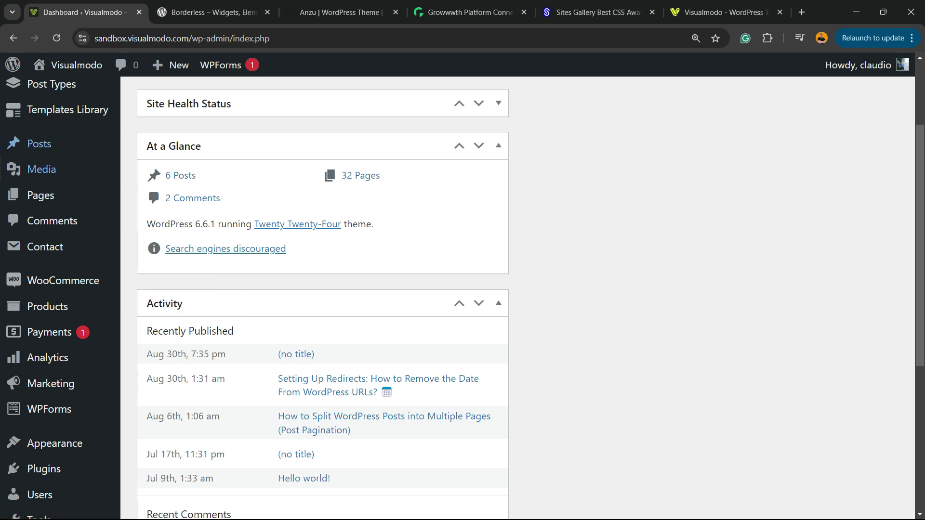
mouse_move(54, 443)
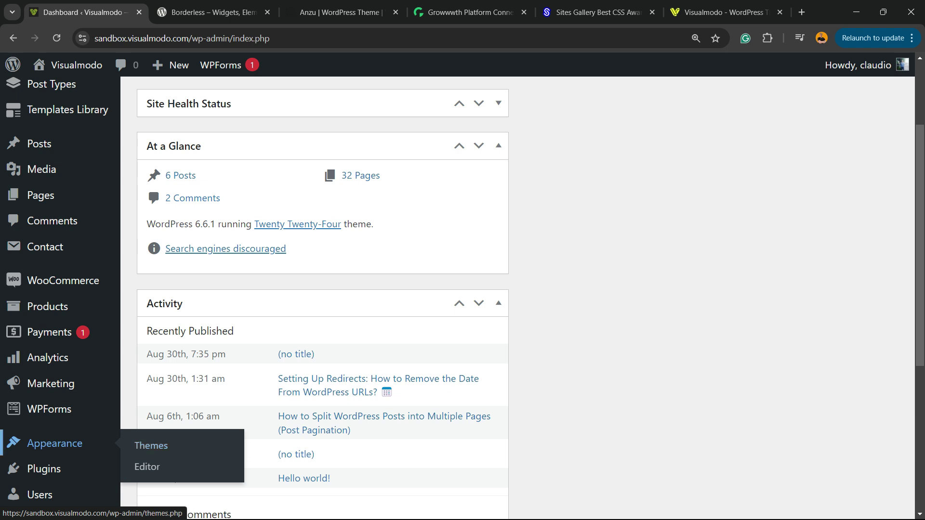
scroll(48, 412, "down", 2)
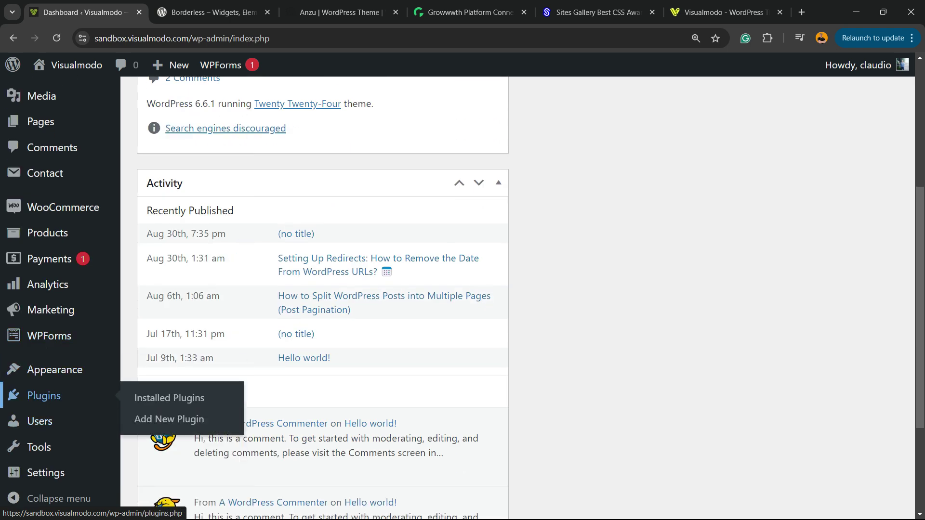
left_click(168, 419)
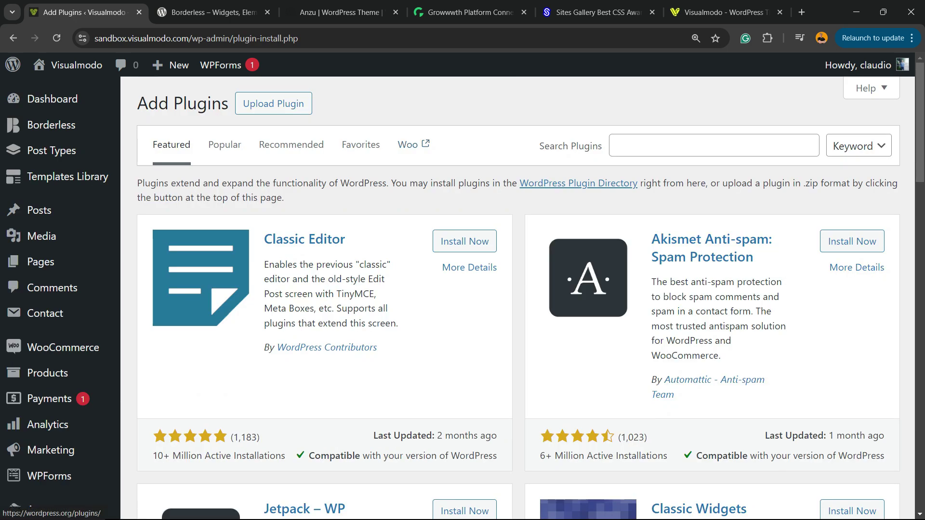
left_click_drag(539, 146, 604, 146)
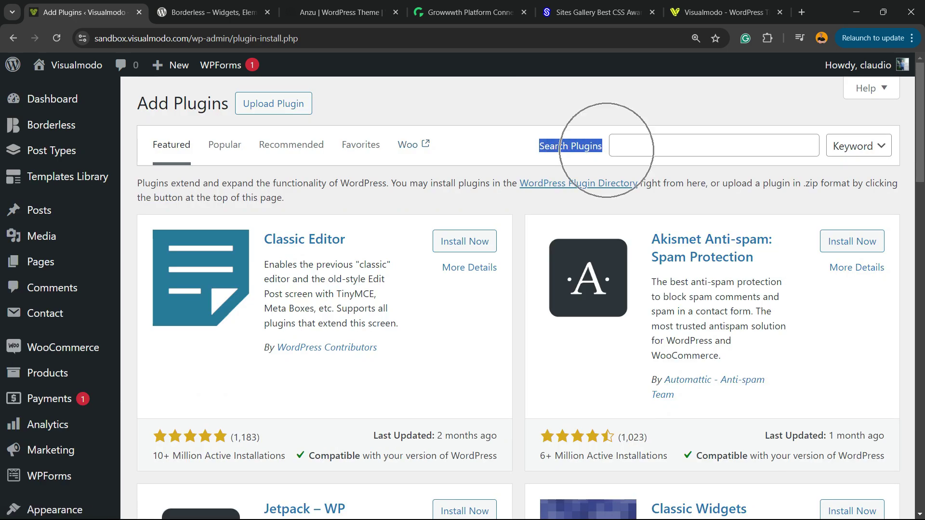
left_click(622, 146)
type("Ultimate Addons for Contact Form 7")
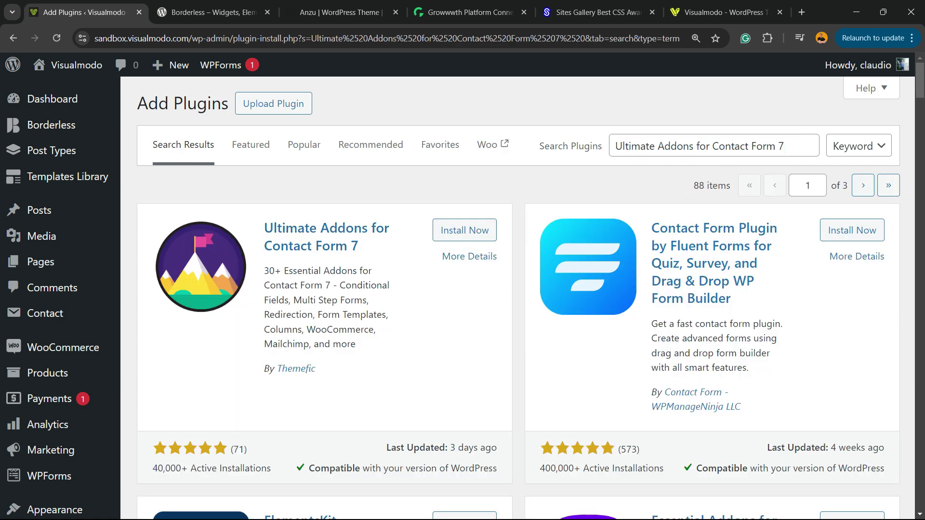
triple_click(327, 237)
left_click(464, 230)
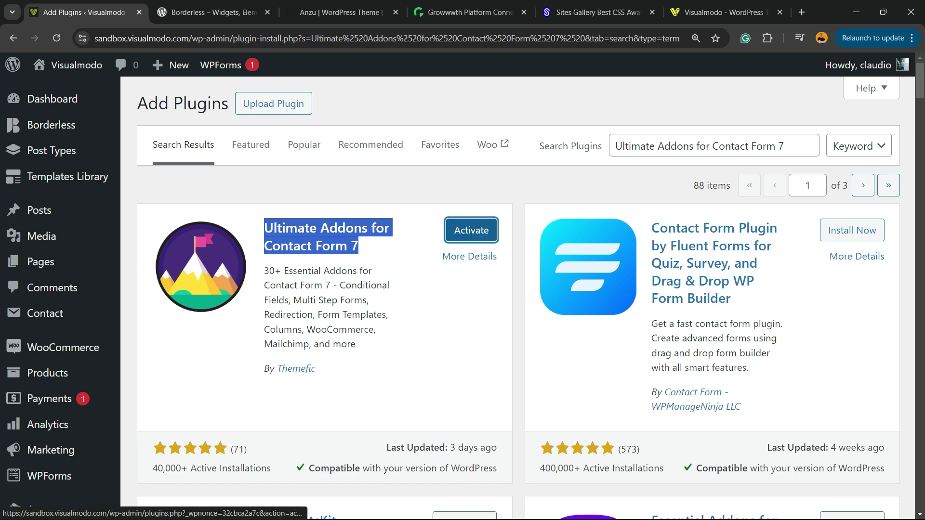
Step: Activate Ultimate Addons for Contact Form 7 and launch its Setup Wizard from the sidebar
left_click(471, 230)
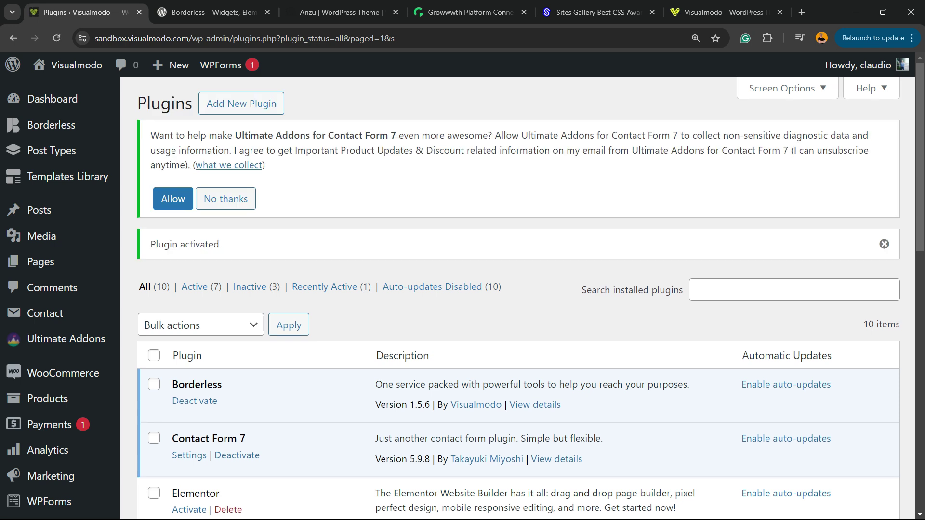
mouse_move(66, 339)
left_click(162, 447)
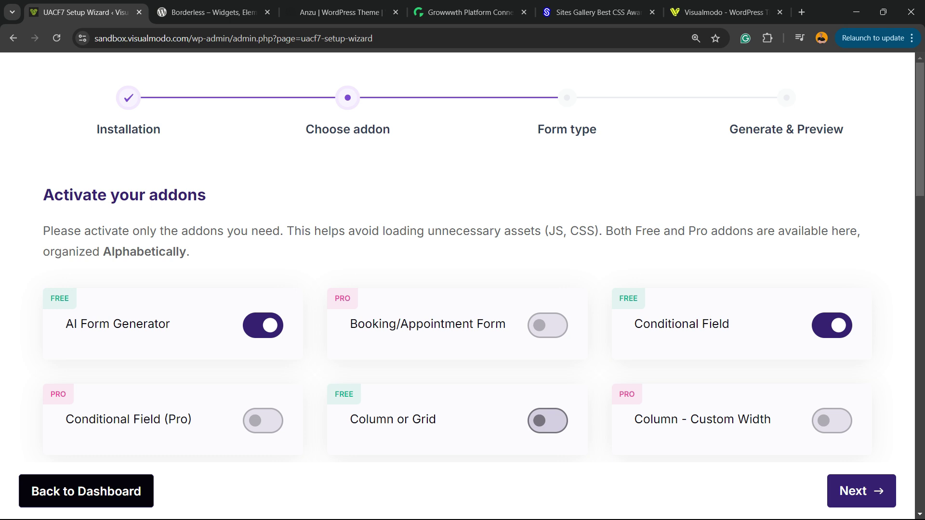
Step: Switch on the PDF Generate, Redirection and Pre-populate Field addons
left_click_drag(69, 298, 50, 298)
scroll(463, 256, "down", 5)
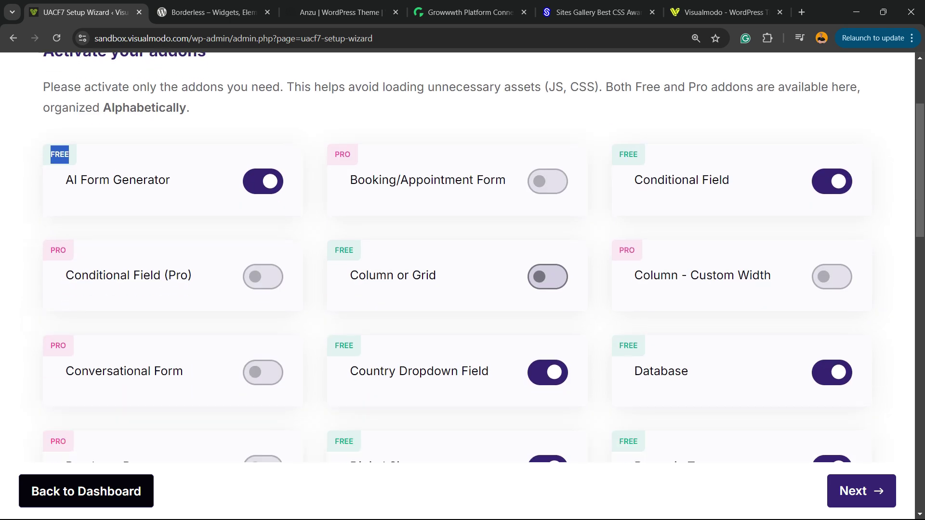
double_click(548, 275)
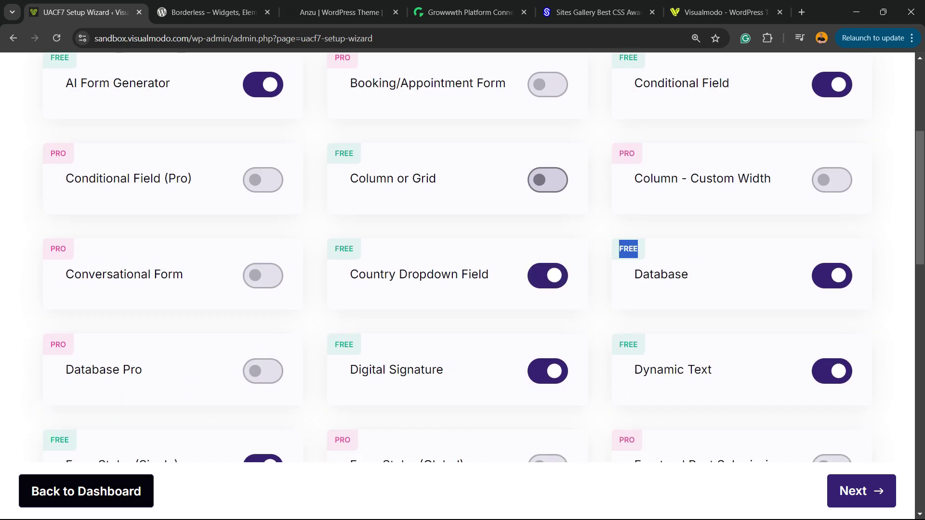
scroll(462, 255, "down", 3)
scroll(462, 255, "down", 5)
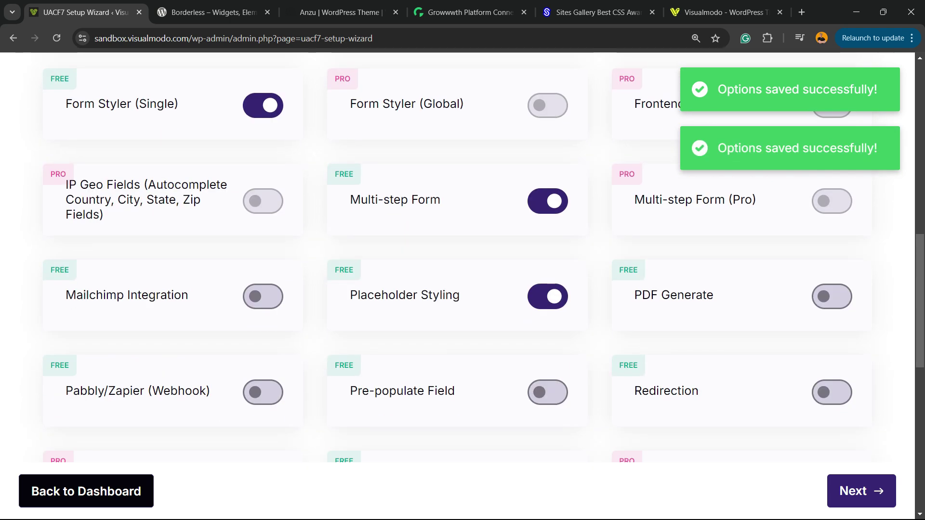
left_click(832, 297)
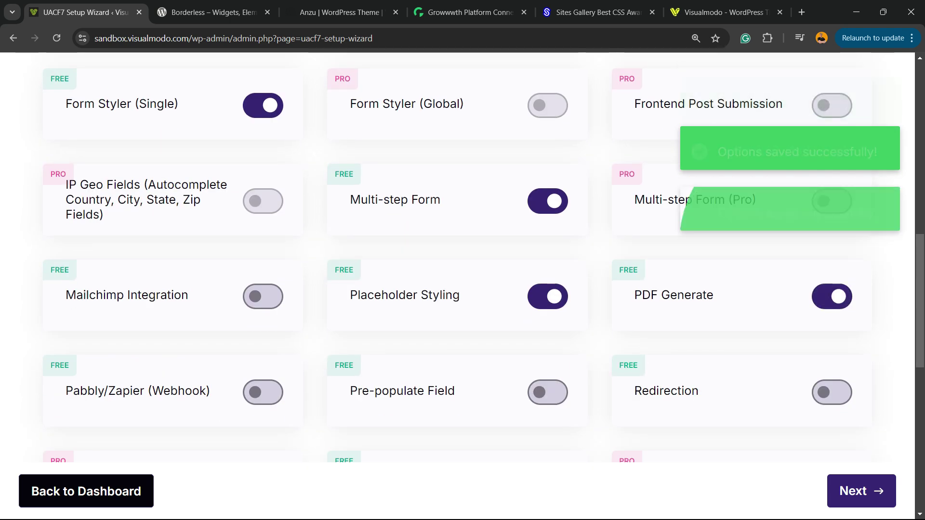
left_click(832, 392)
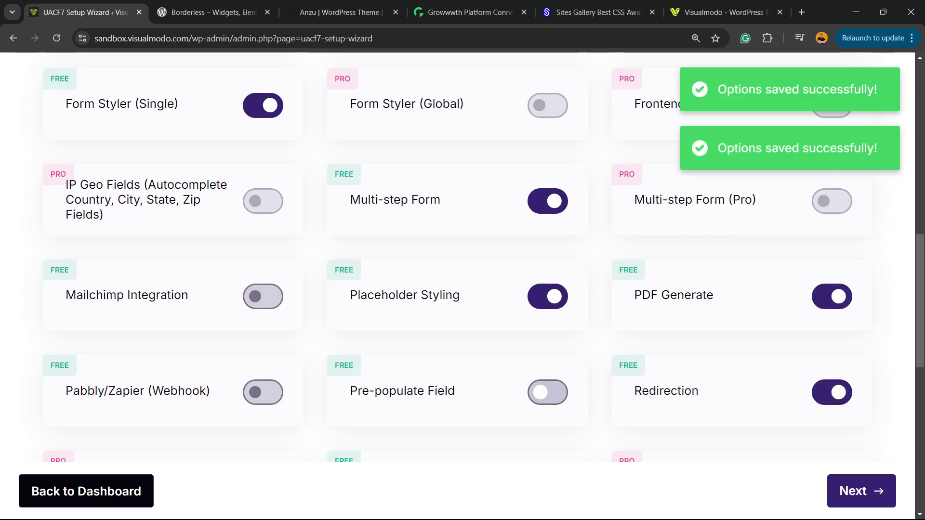
left_click(548, 392)
Step: Switch on the Pabbly/Zapier Webhook, Mailchimp, Spam Protection, WooCommerce Product Dropdown and Telegram addons
scroll(548, 392, "down", 3)
left_click(263, 271)
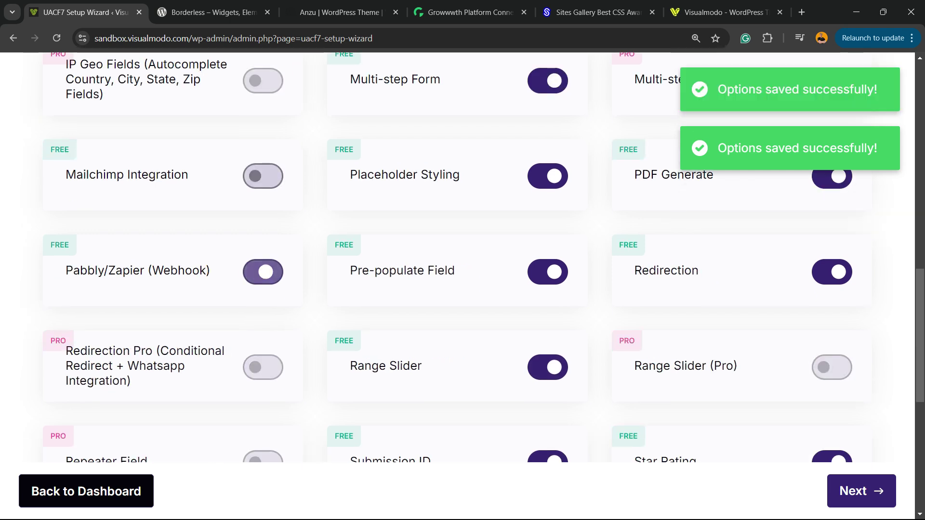
left_click(263, 176)
scroll(263, 176, "up", 3)
scroll(548, 438, "down", 5)
scroll(548, 438, "down", 3)
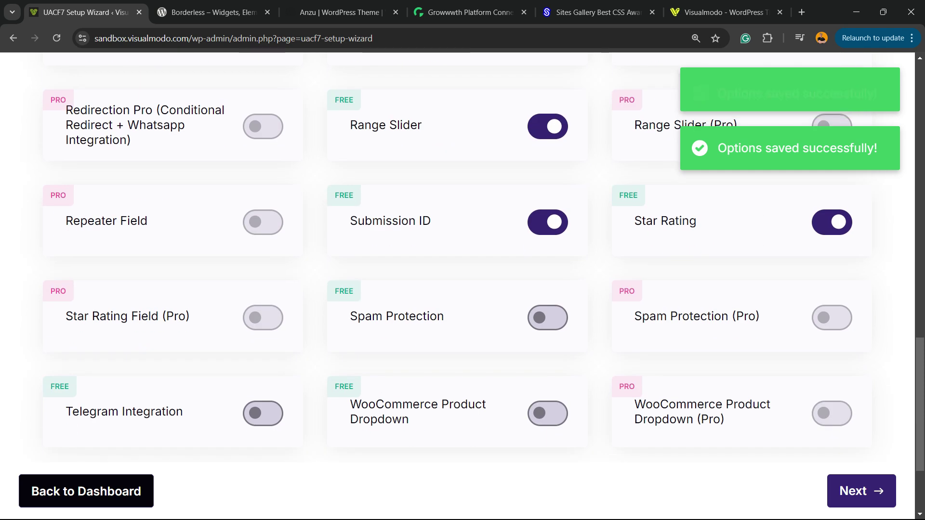
left_click(547, 318)
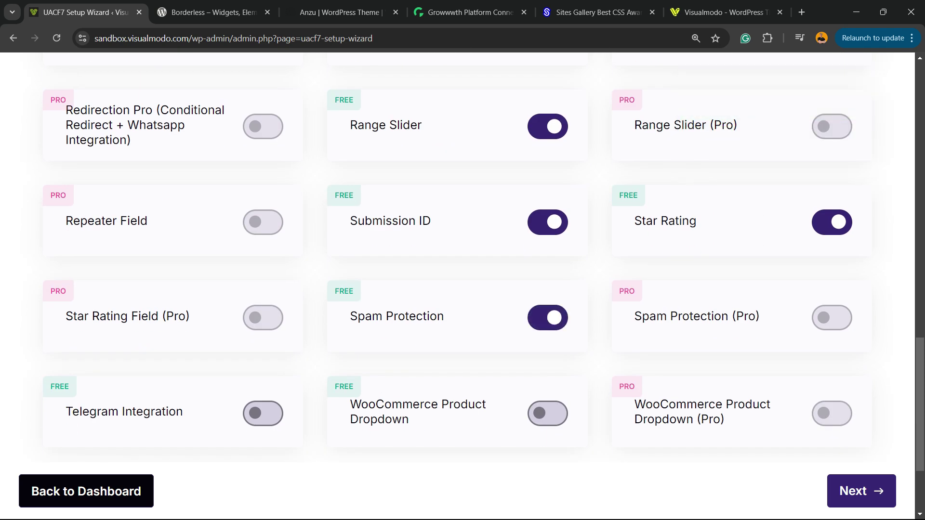
left_click(547, 413)
left_click(263, 413)
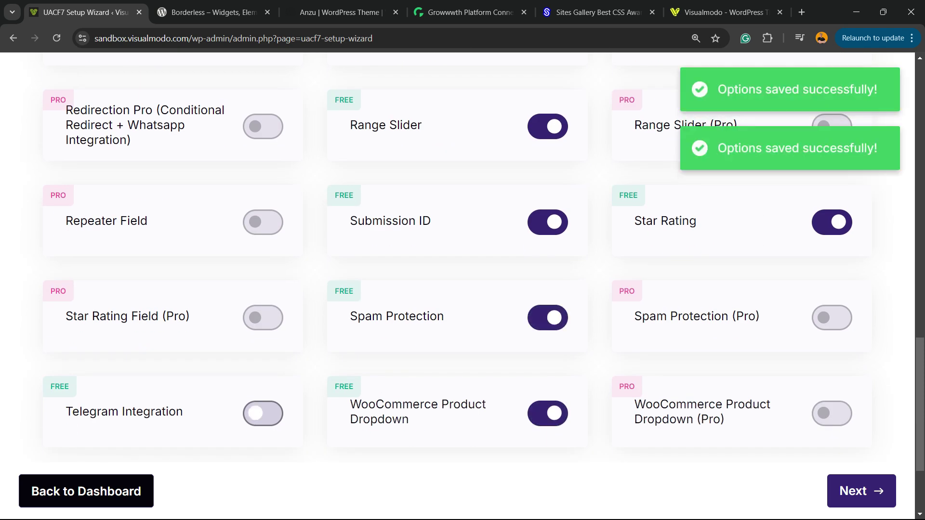
scroll(463, 265, "down", 3)
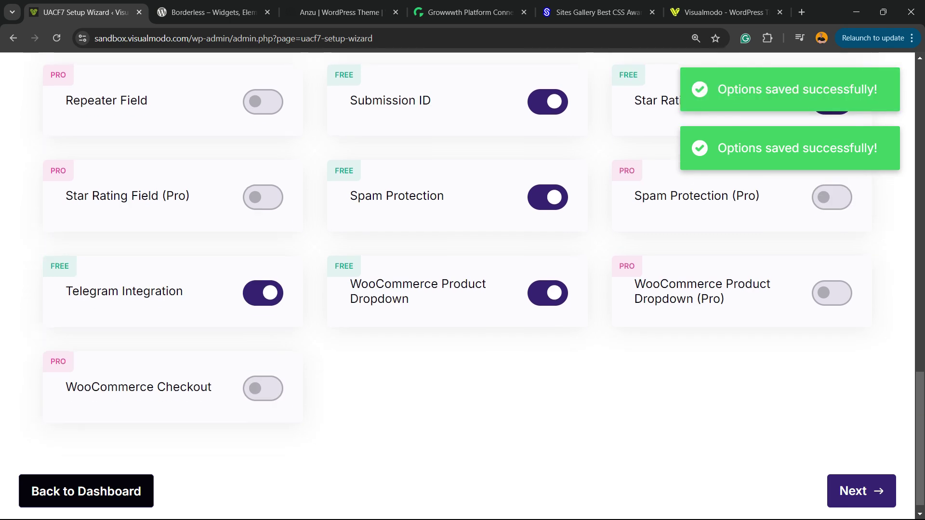
scroll(463, 265, "up", 15)
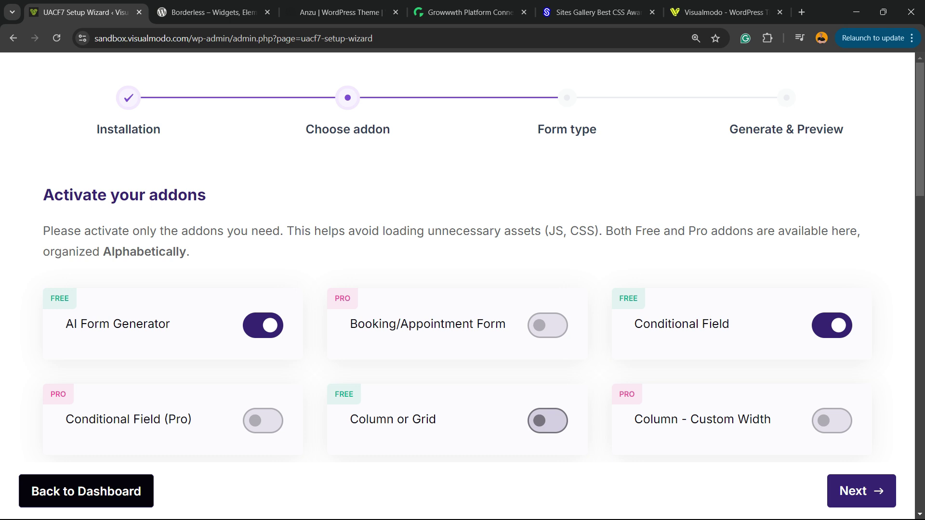
scroll(463, 265, "down", 3)
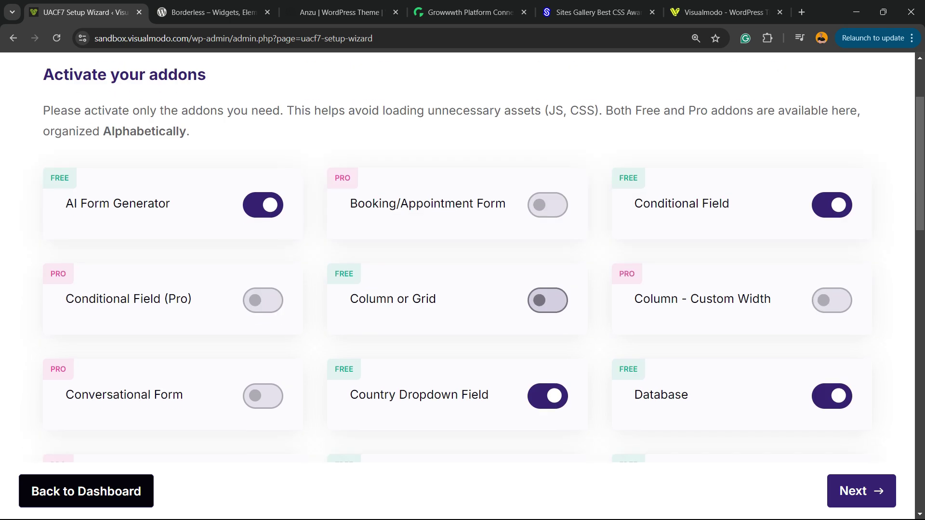
scroll(463, 265, "down", 3)
scroll(463, 265, "down", 3)
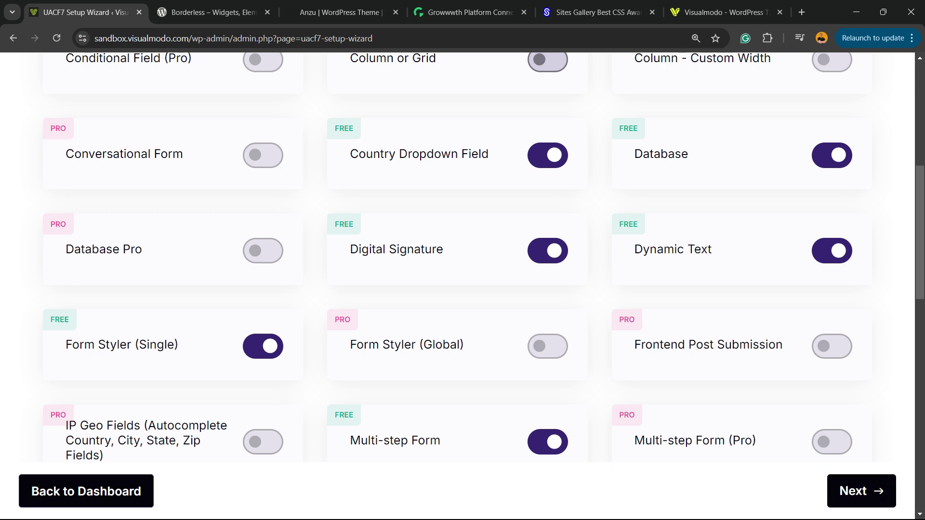
Step: In the AI Form Generator, choose the Multistep form type, generate the code and create the form
left_click(848, 490)
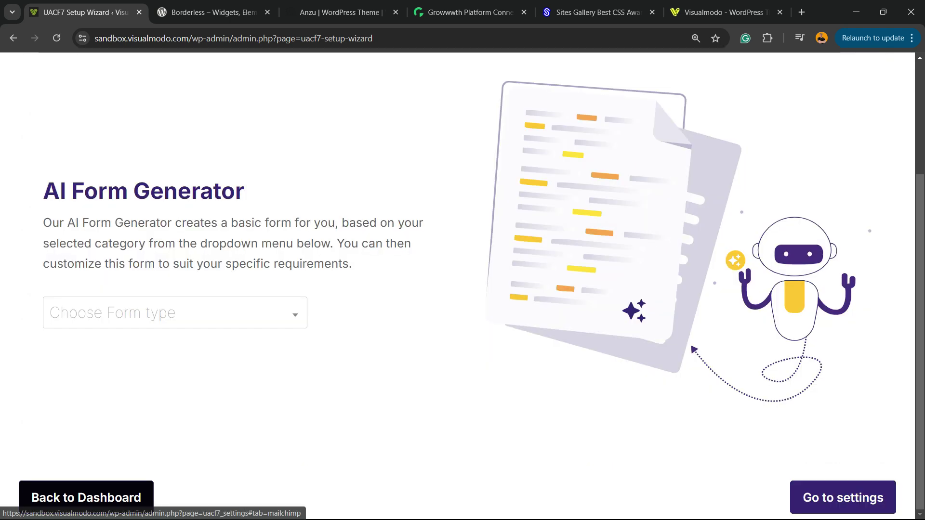
triple_click(143, 190)
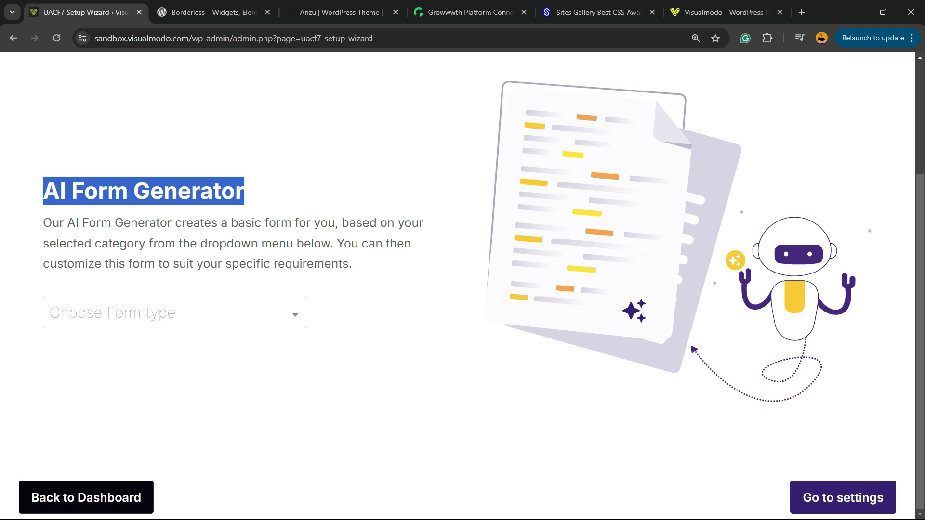
left_click(241, 312)
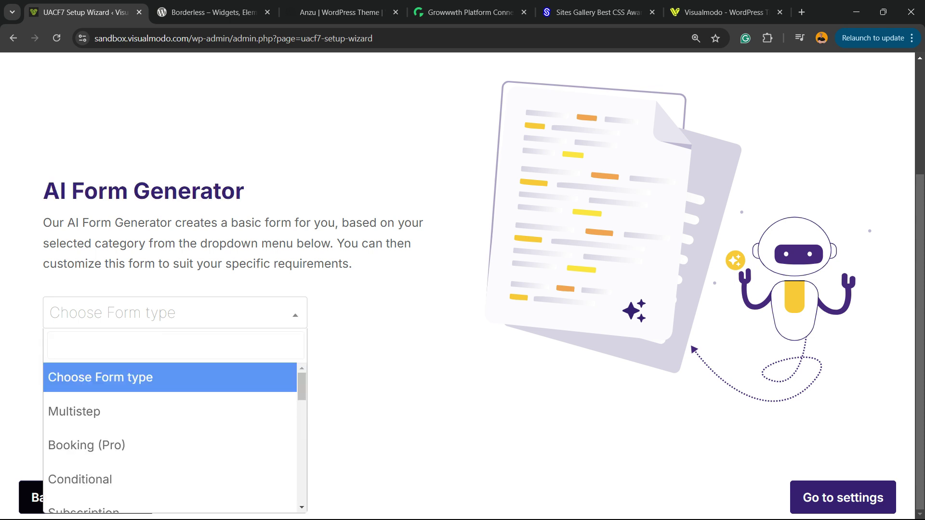
key("Down")
key("Up")
key("Down")
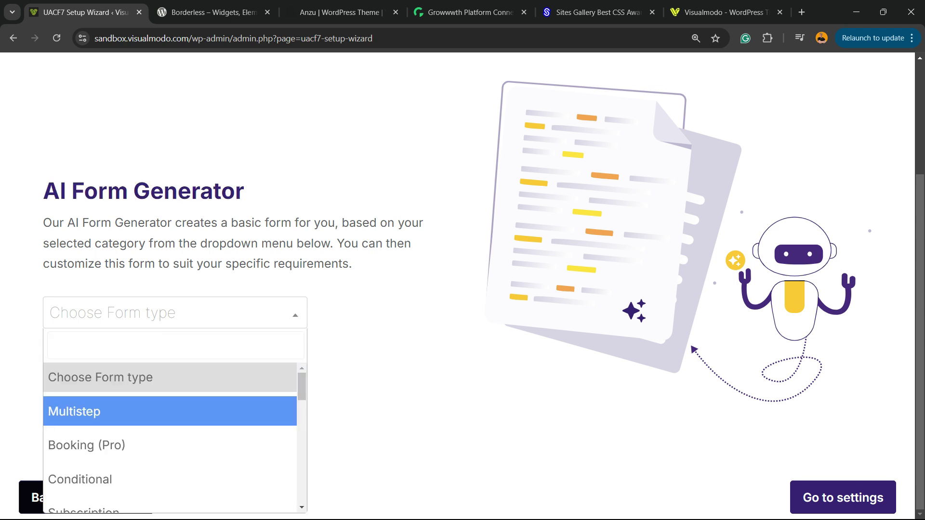
key("Return")
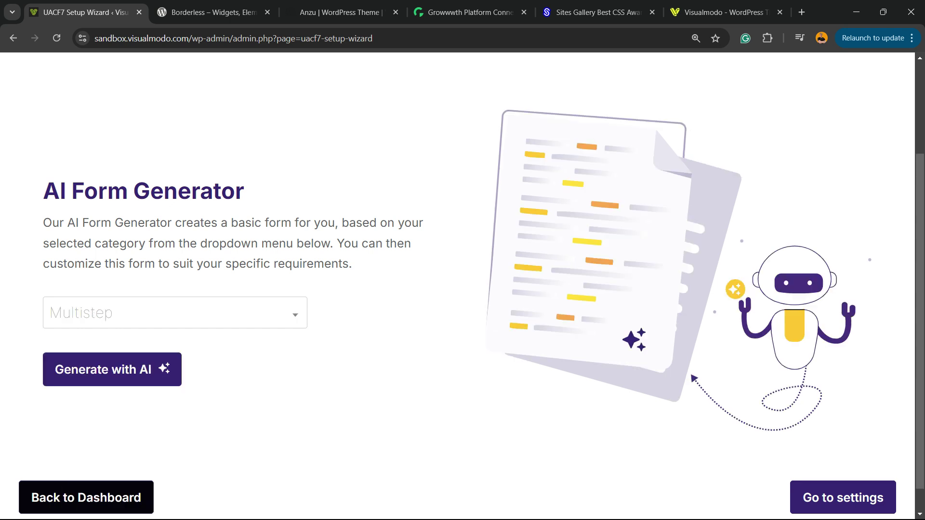
key("Tab")
left_click(109, 367)
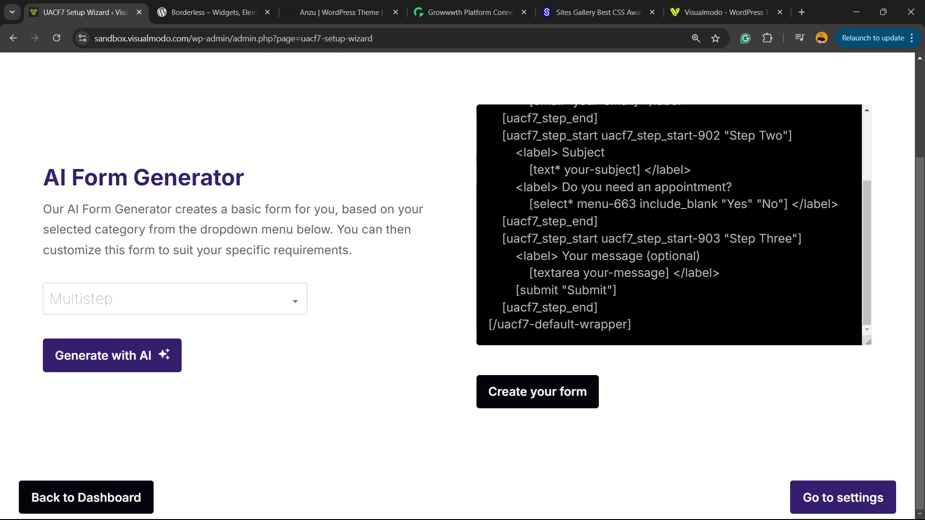
left_click(537, 391)
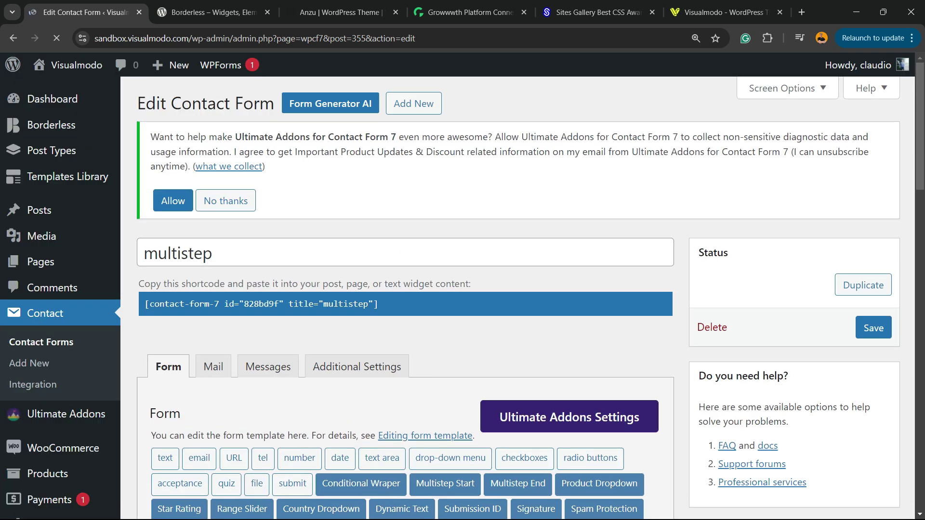
Step: Review the generated name and email fields in the form template, then save the contact form
scroll(405, 289, "down", 5)
scroll(405, 289, "down", 5)
scroll(404, 289, "up", 3)
triple_click(276, 219)
double_click(290, 233)
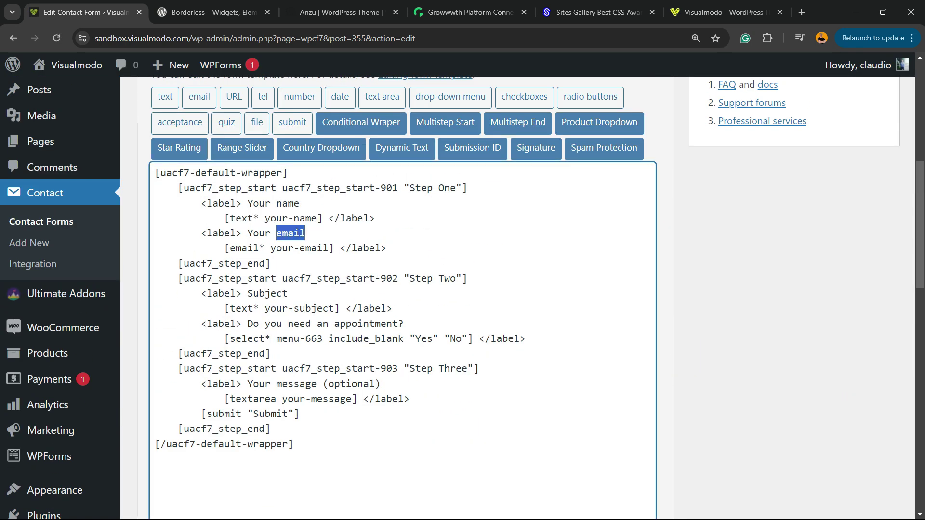
left_click(291, 233)
left_click_drag(250, 234, 305, 233)
scroll(404, 298, "down", 2)
scroll(405, 298, "up", 7)
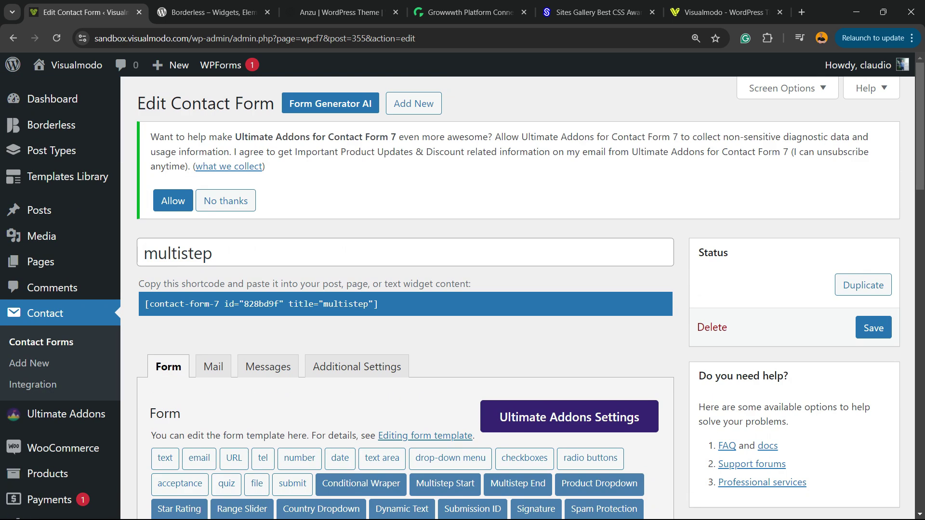
left_click(874, 207)
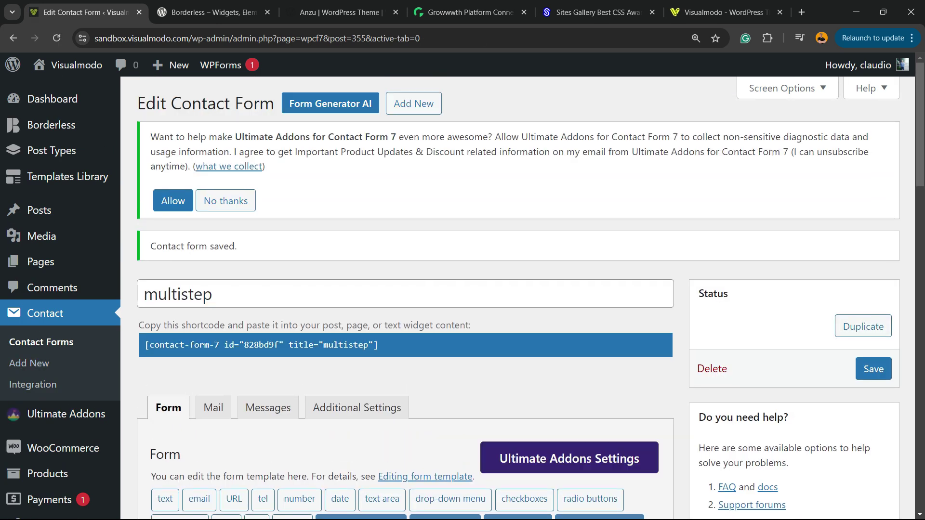
Step: Copy the form's shortcode and start a new page, confirming you want to leave the form editor
left_click(261, 345)
key("ctrl+c")
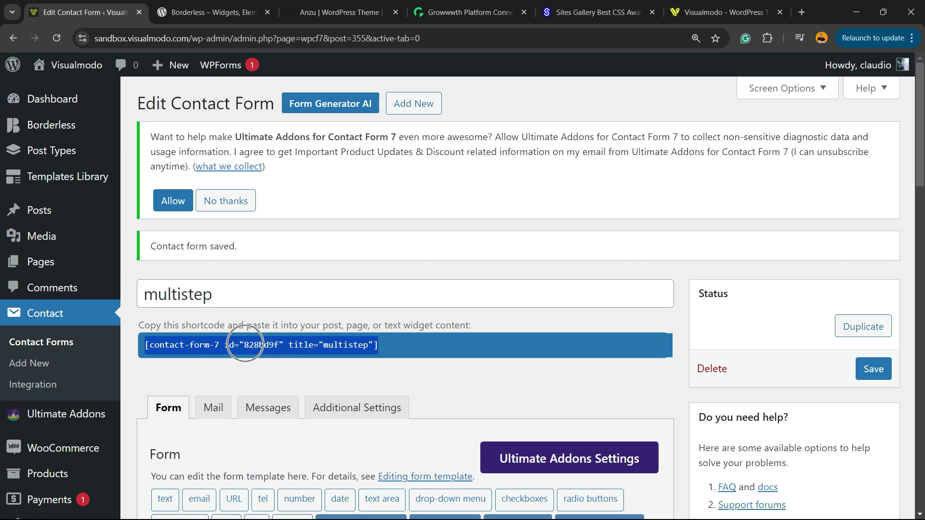
mouse_move(43, 236)
mouse_move(41, 262)
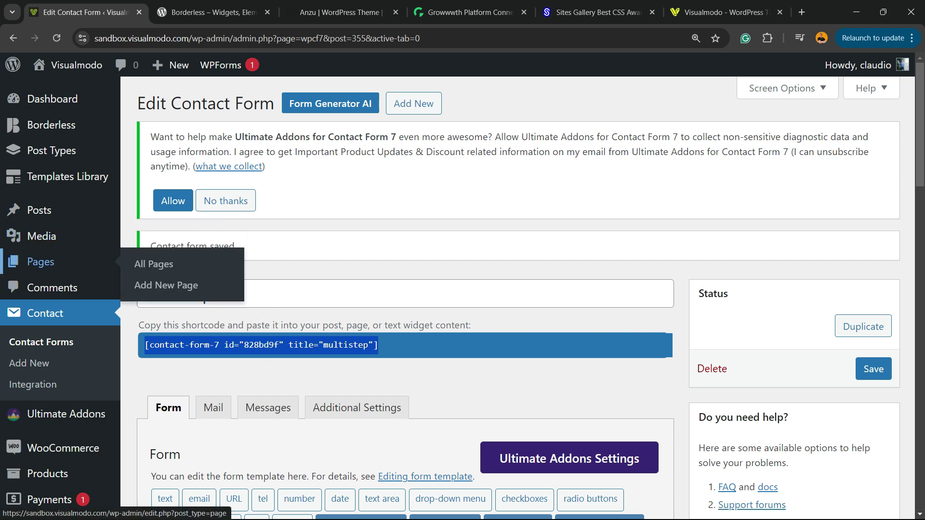
left_click(166, 285)
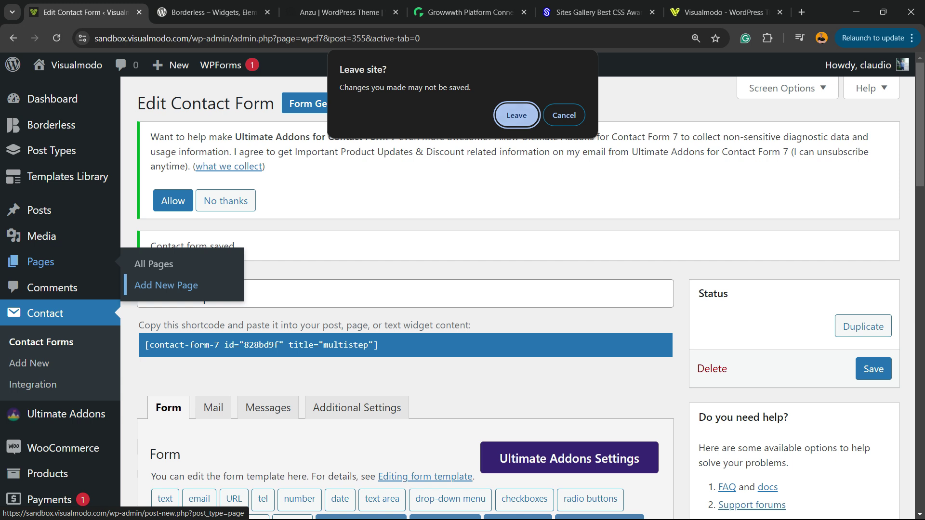
key("Return")
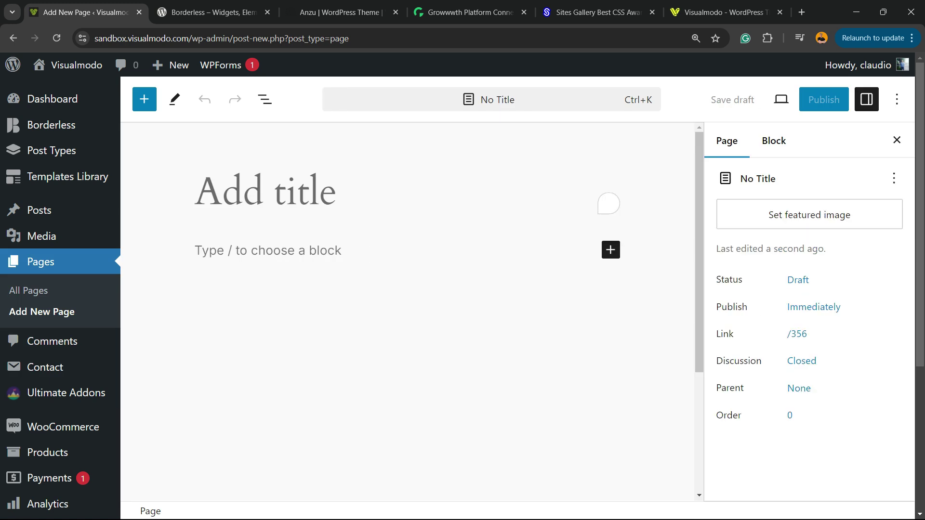
Step: Paste the shortcode into the new page body, publish the page and view it live
left_click(207, 250)
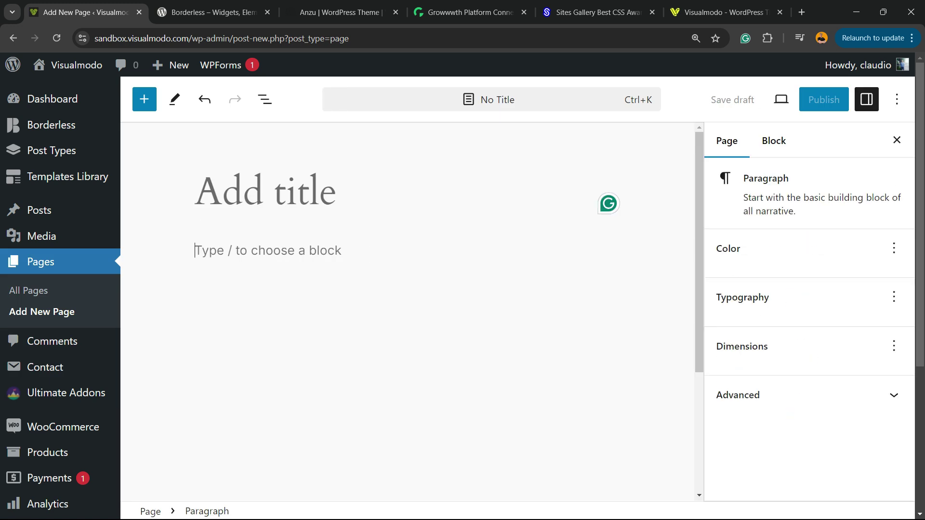
key("ctrl+v")
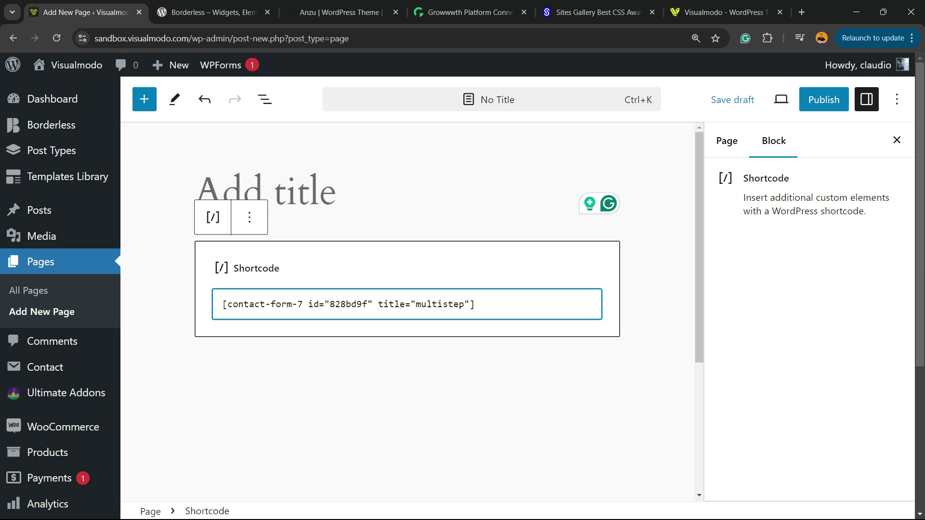
left_click(824, 99)
left_click(758, 100)
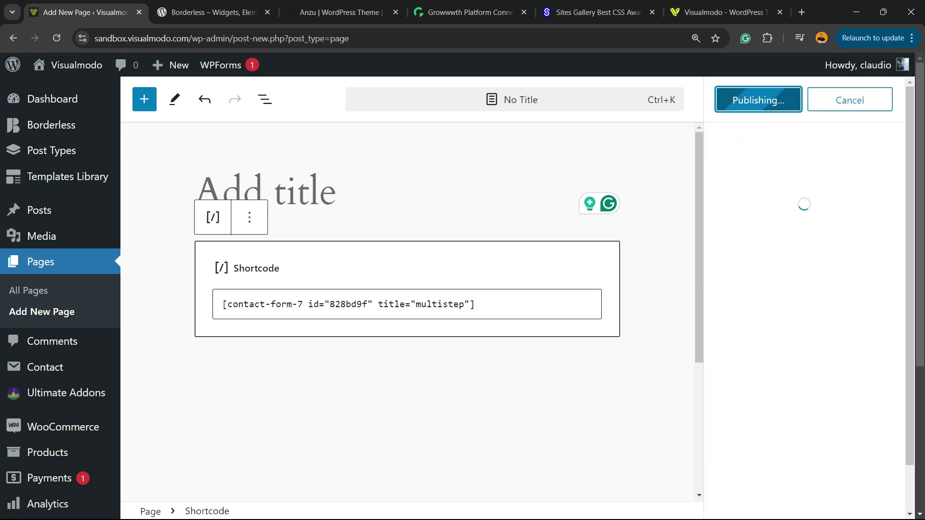
left_click(759, 263)
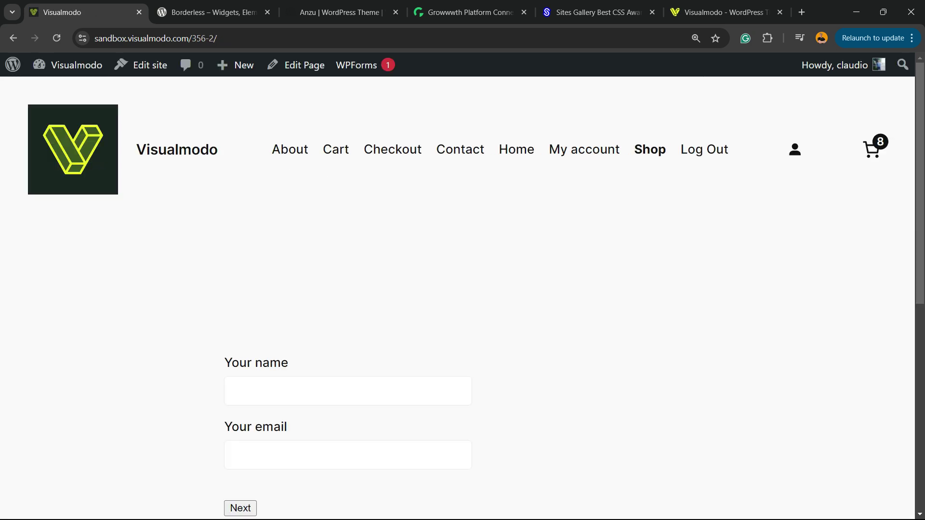
Step: Enter a test name and email address, then advance the form to its second step
scroll(458, 289, "down", 3)
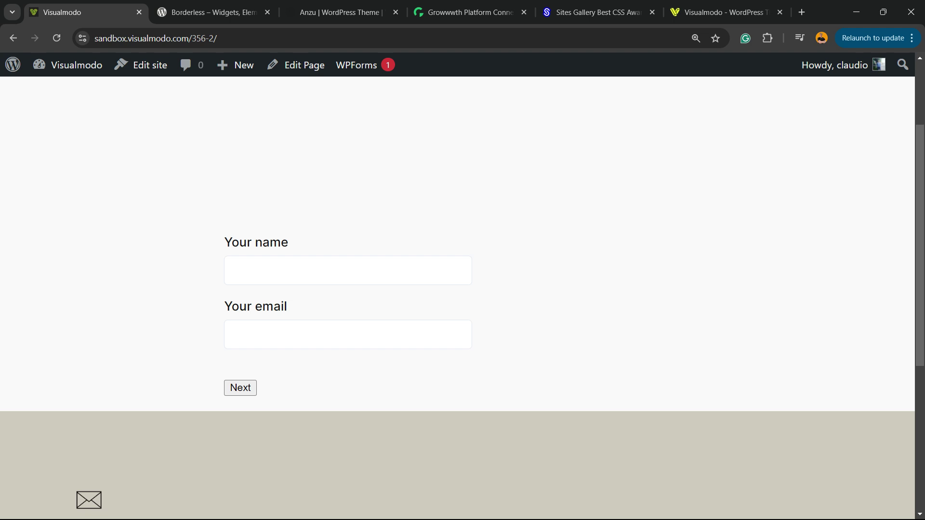
type("rrdrerw")
key("Tab")
type("e")
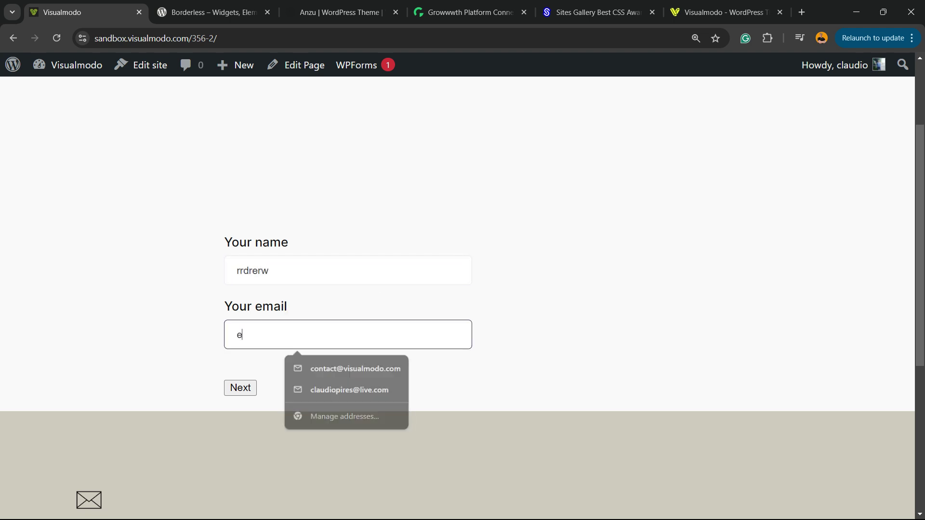
type("dqwe@")
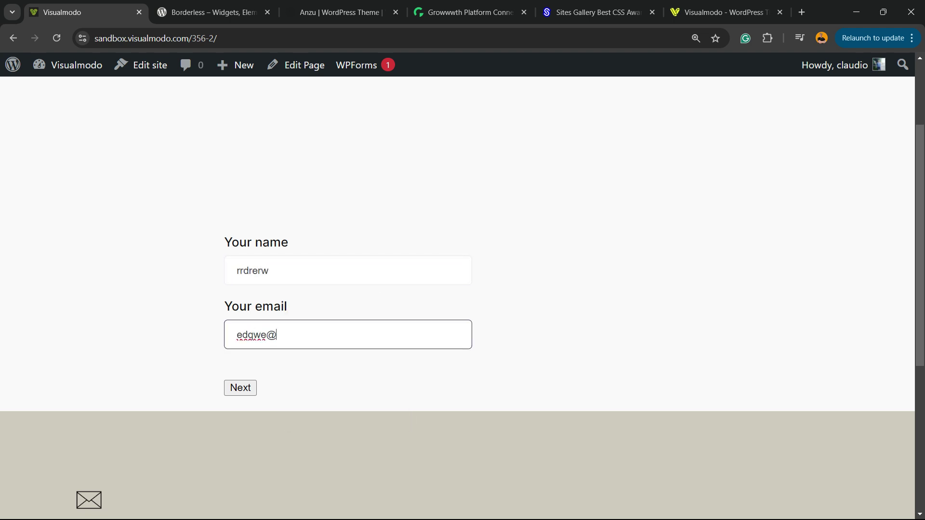
type("test.com")
key("Tab")
key("Return")
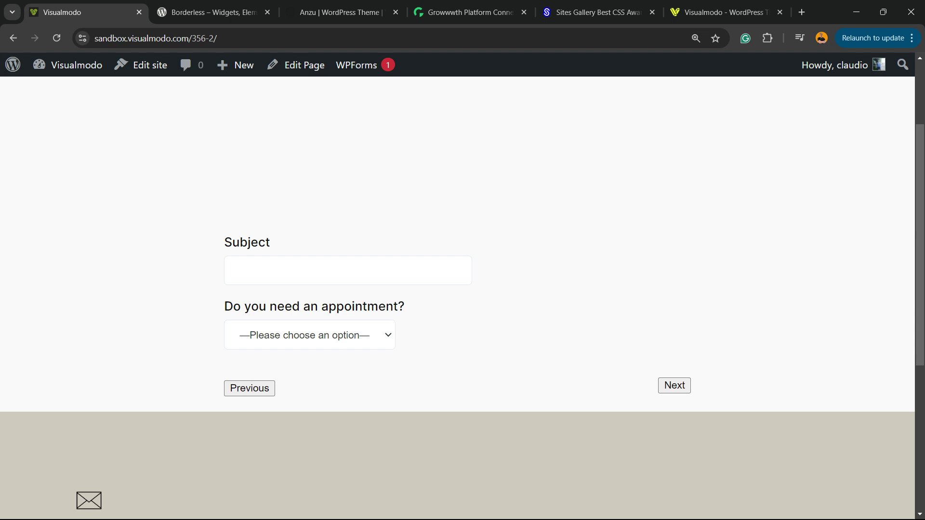
Step: Fill the subject 'drewd', answer Yes for appointment, go Next and type a test message
left_click(347, 270)
type("drewd")
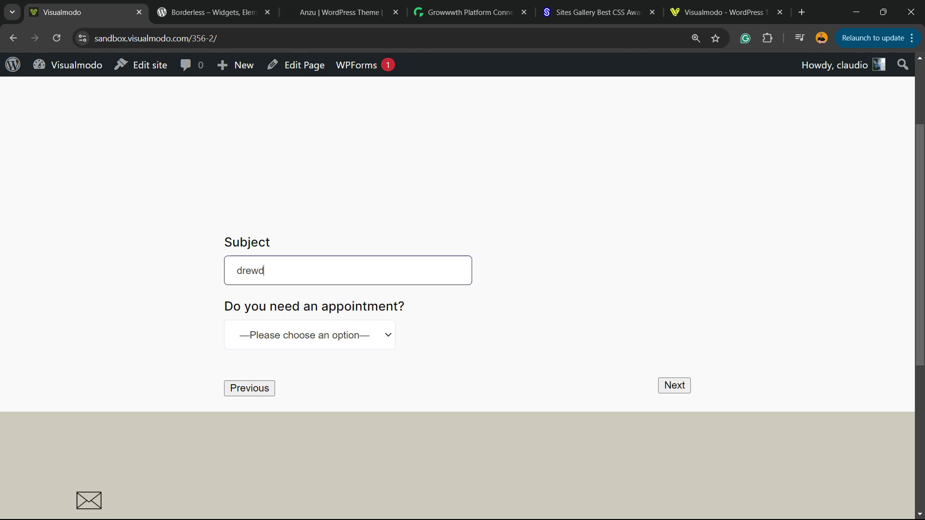
left_click(310, 335)
key("Return")
key("Tab")
key("Return")
left_click(347, 270)
type("dqrwdqredrderrd")
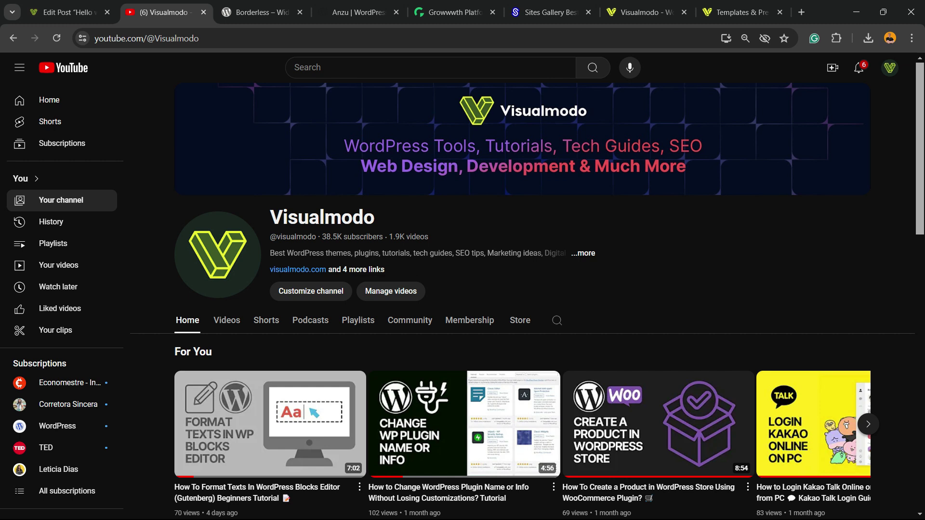
Step: Switch to the Borderless plugin's wordpress.org tab and scroll down its page
key("ctrl+Tab")
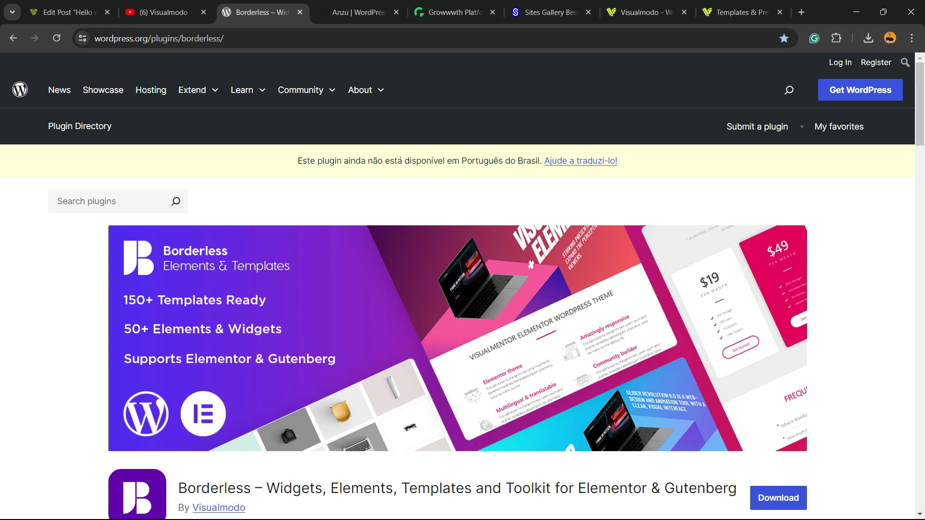
scroll(462, 289, "down", 3)
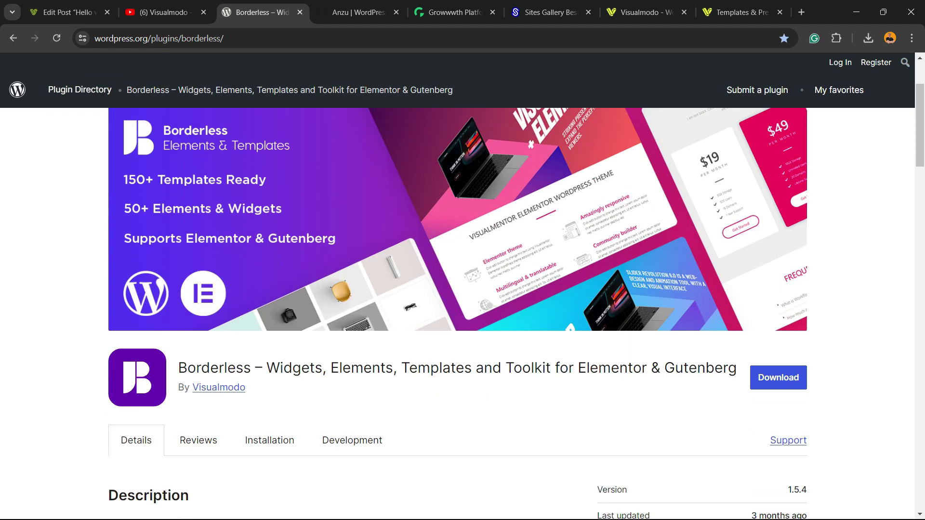